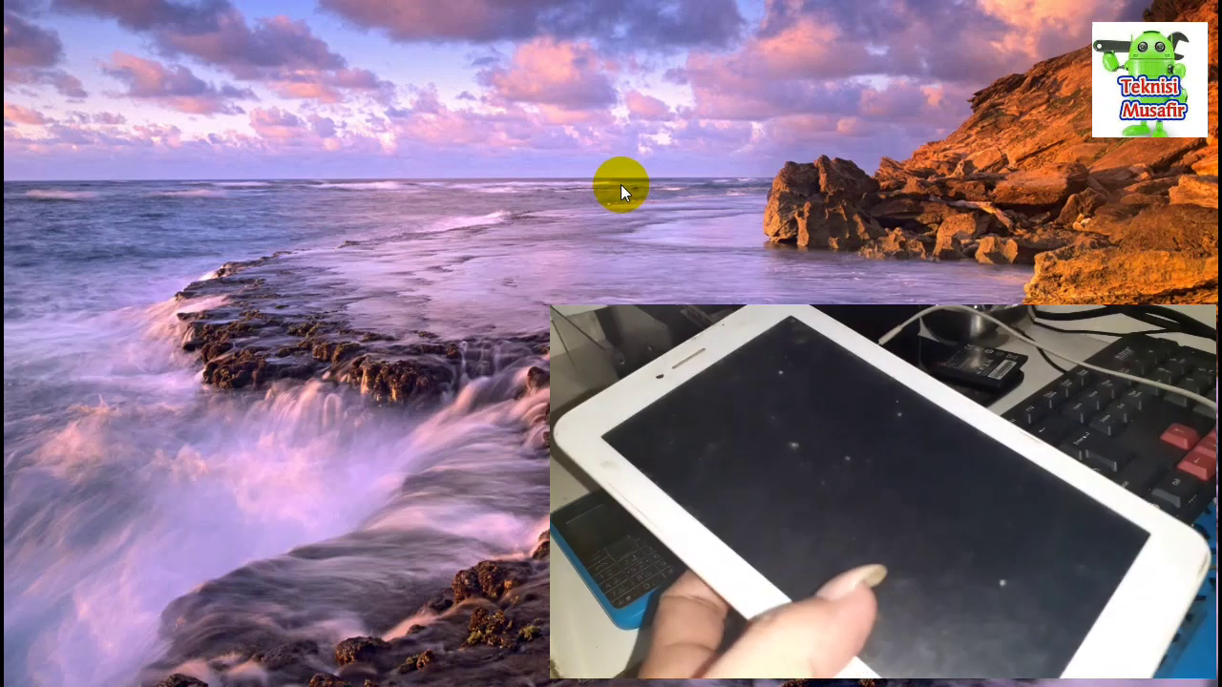
right_click(621, 185)
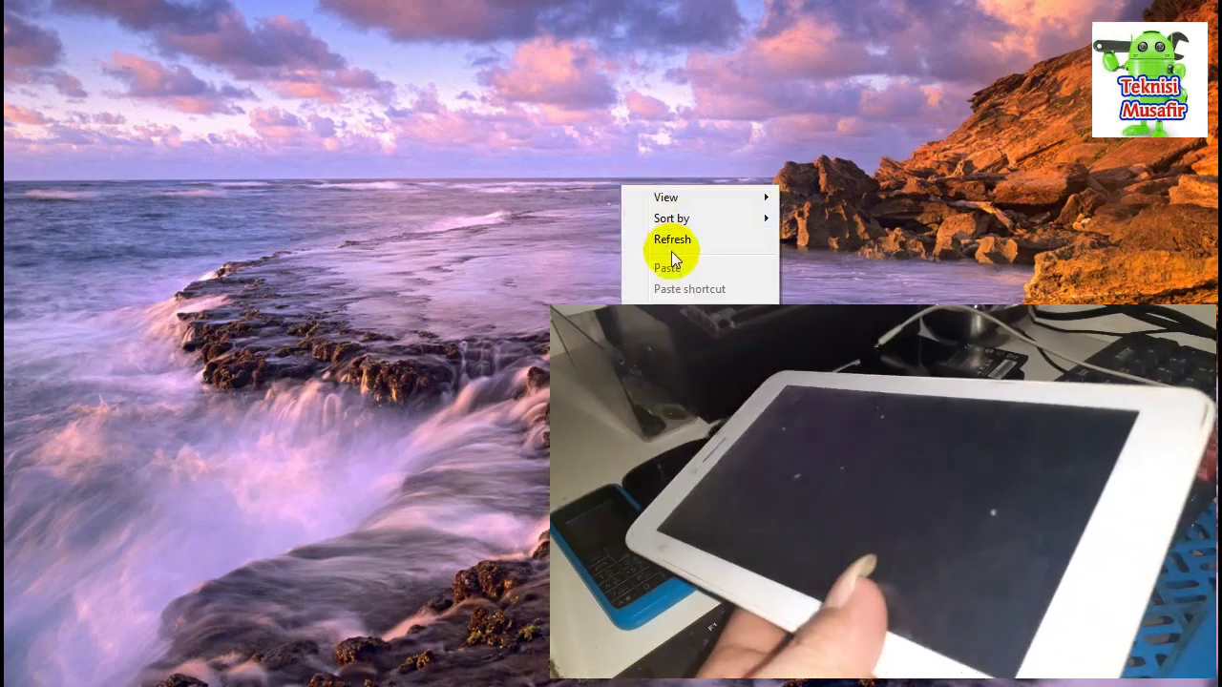
left_click(673, 240)
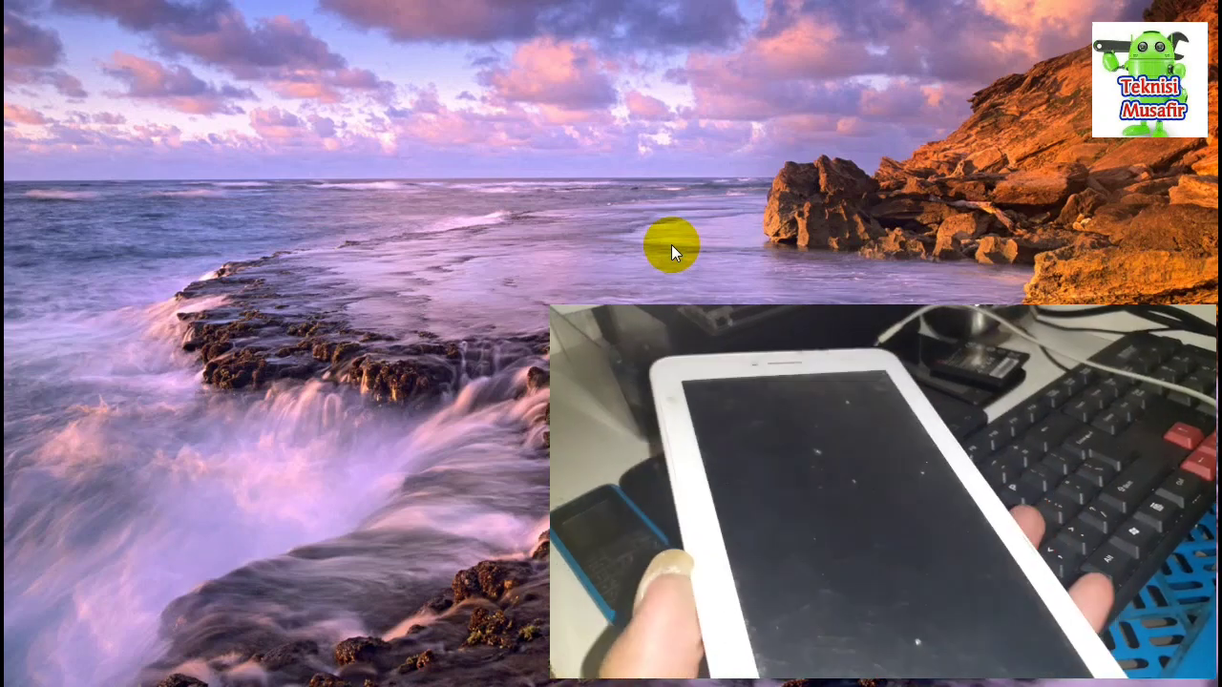
right_click(666, 91)
left_click(701, 140)
right_click(623, 134)
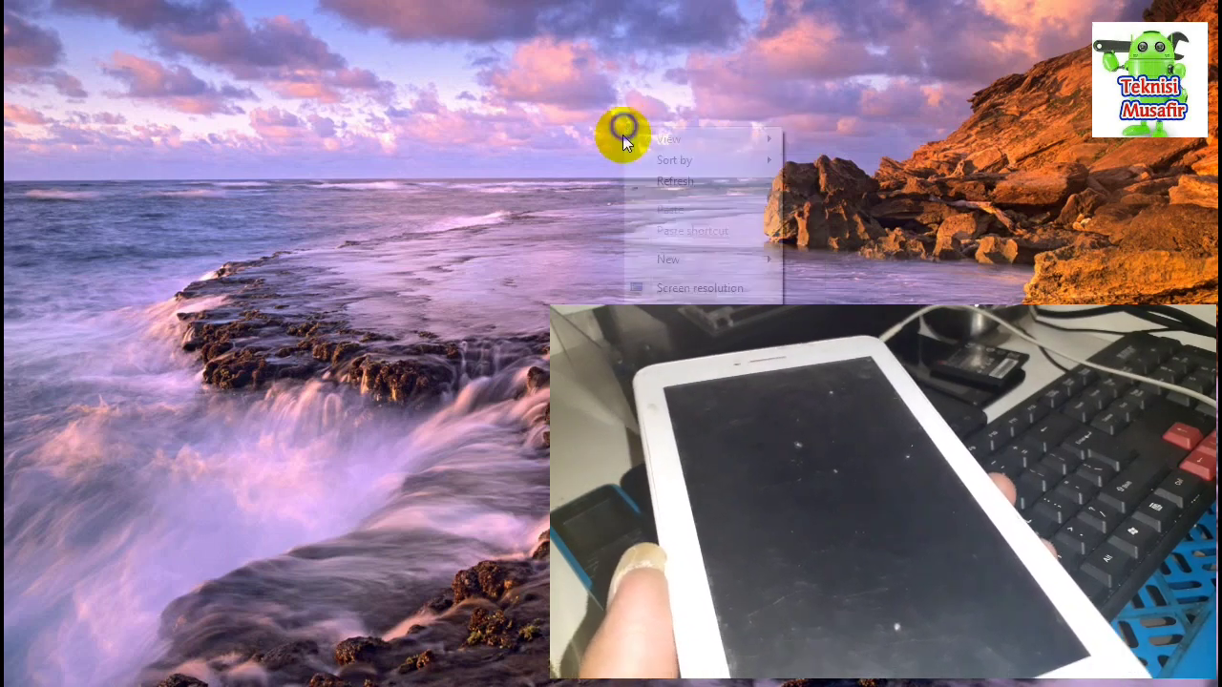
left_click(650, 178)
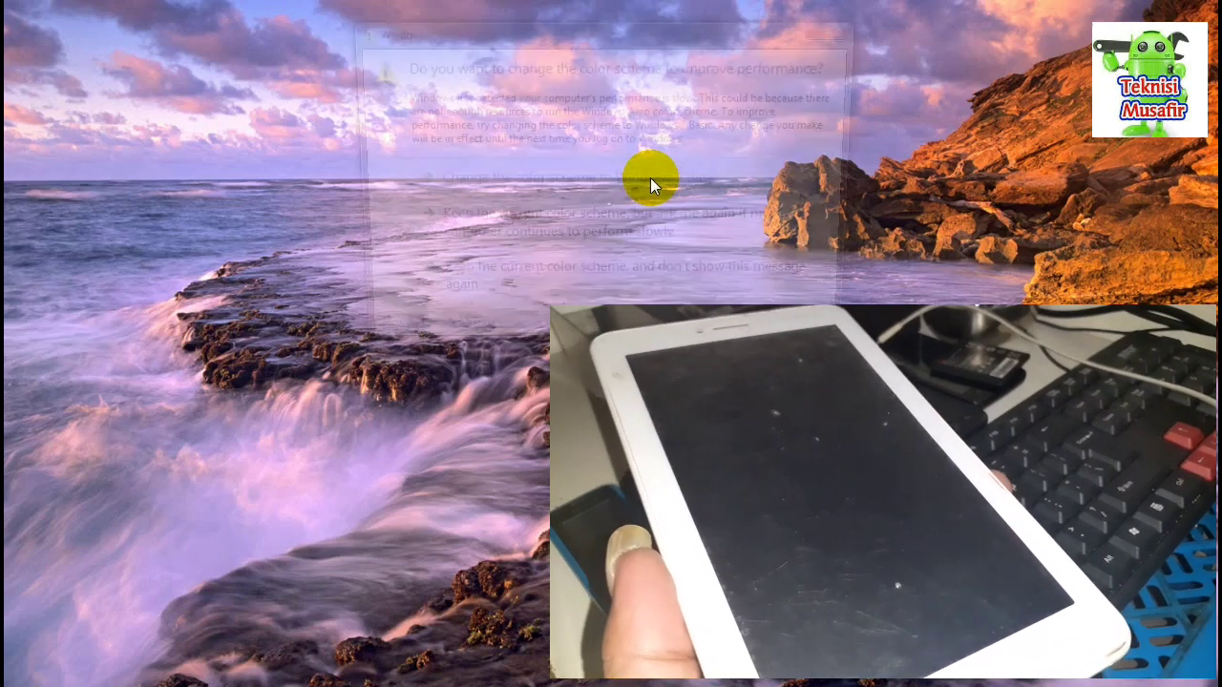
left_click(840, 30)
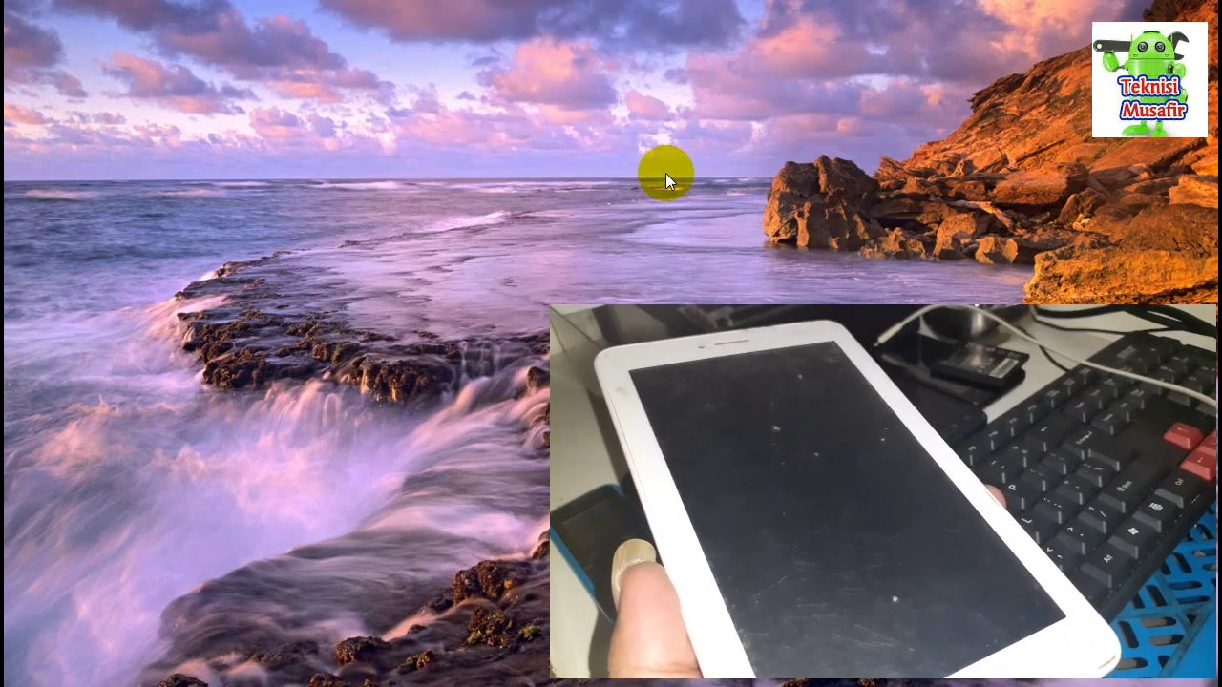
right_click(518, 116)
left_click(567, 171)
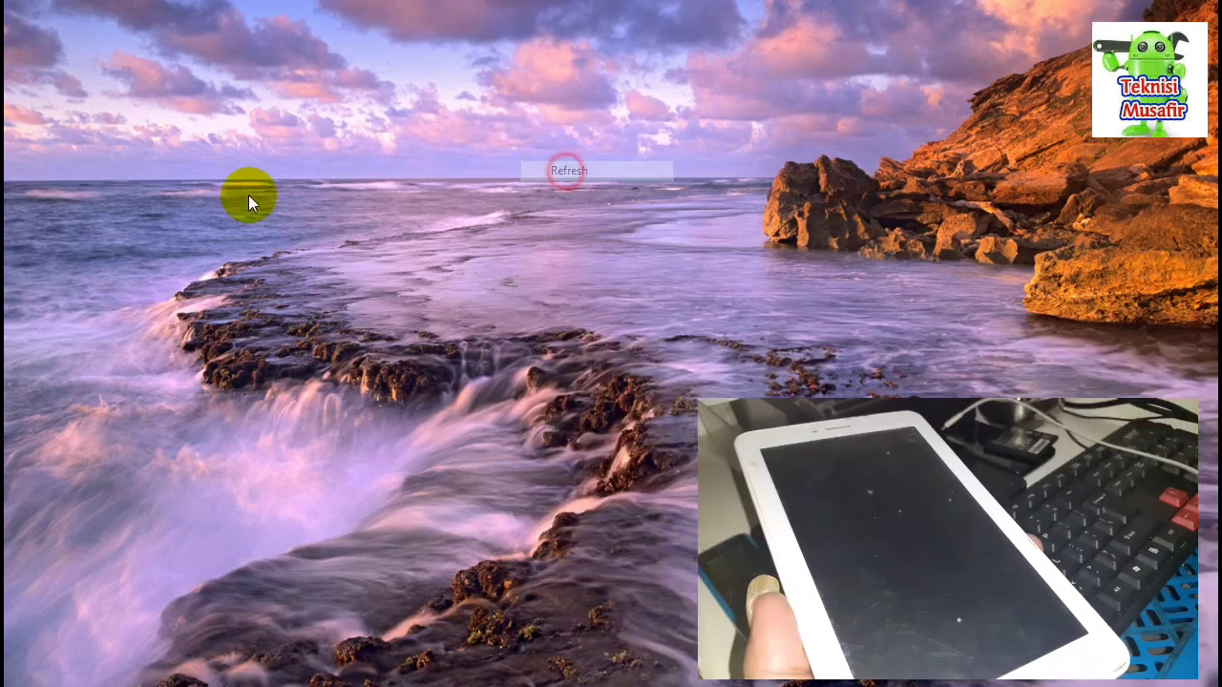
- Open the BAHAN FLASH ADVAN T1R folder on drive E and review its driver, firmware and flash tool files
double_click(491, 396)
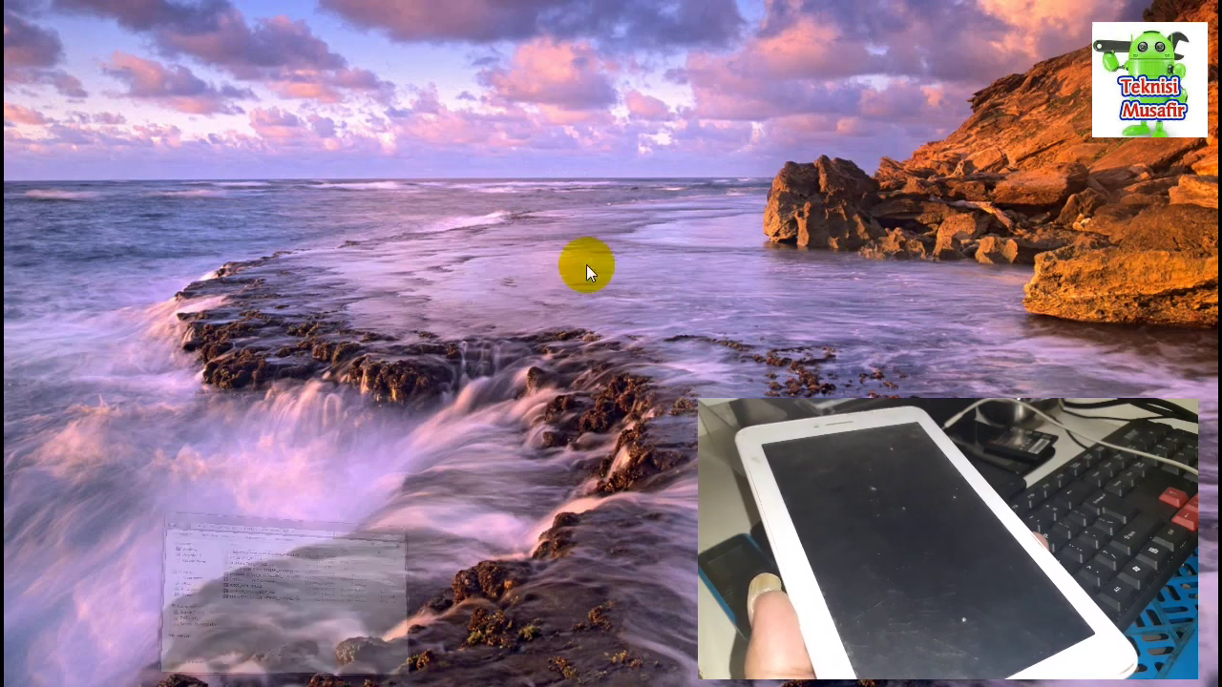
left_click_drag(596, 87, 619, 83)
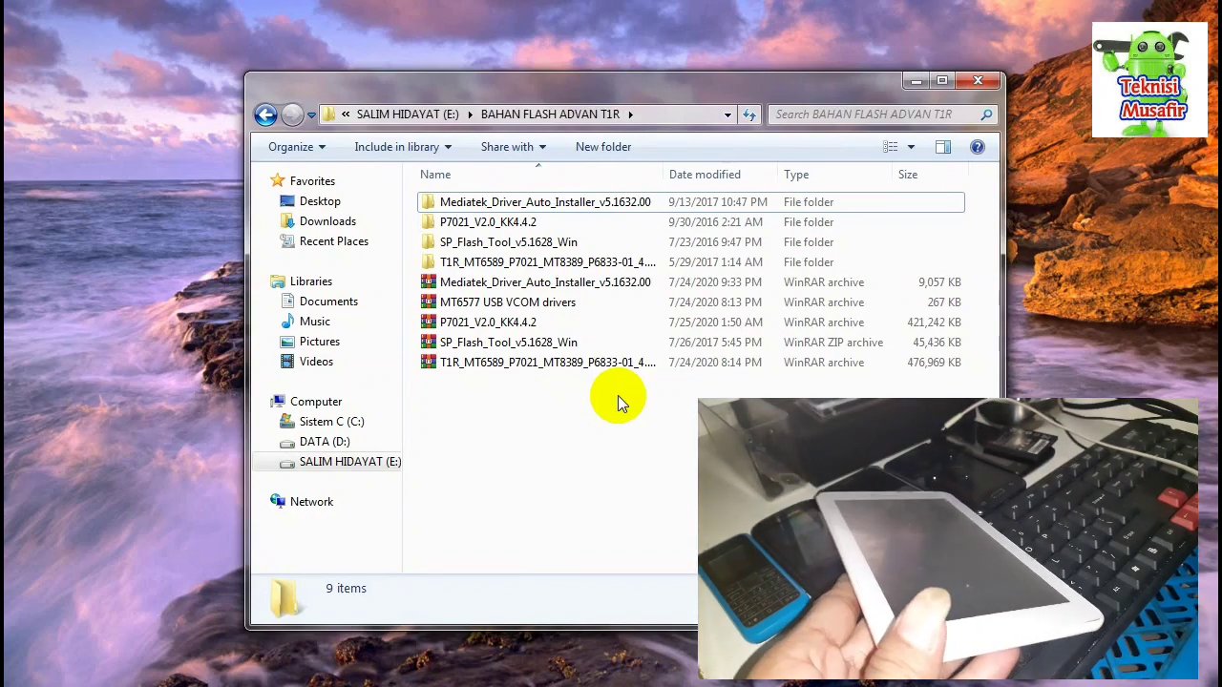
key("super")
key("super")
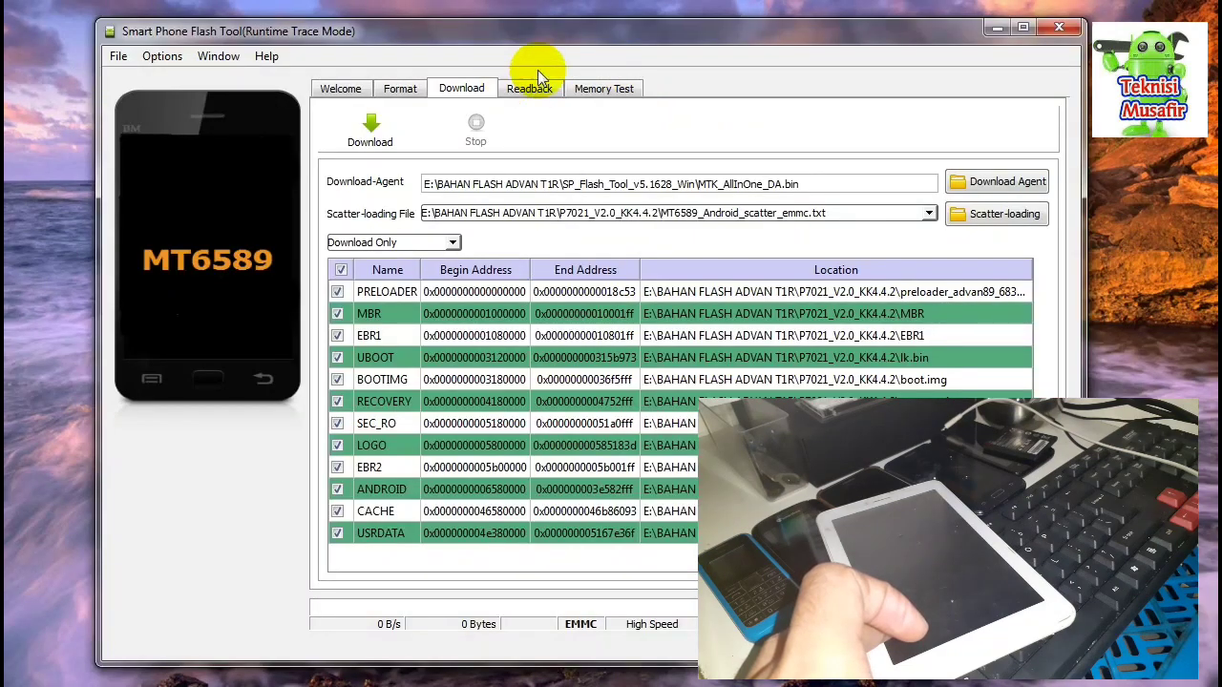
left_click(990, 33)
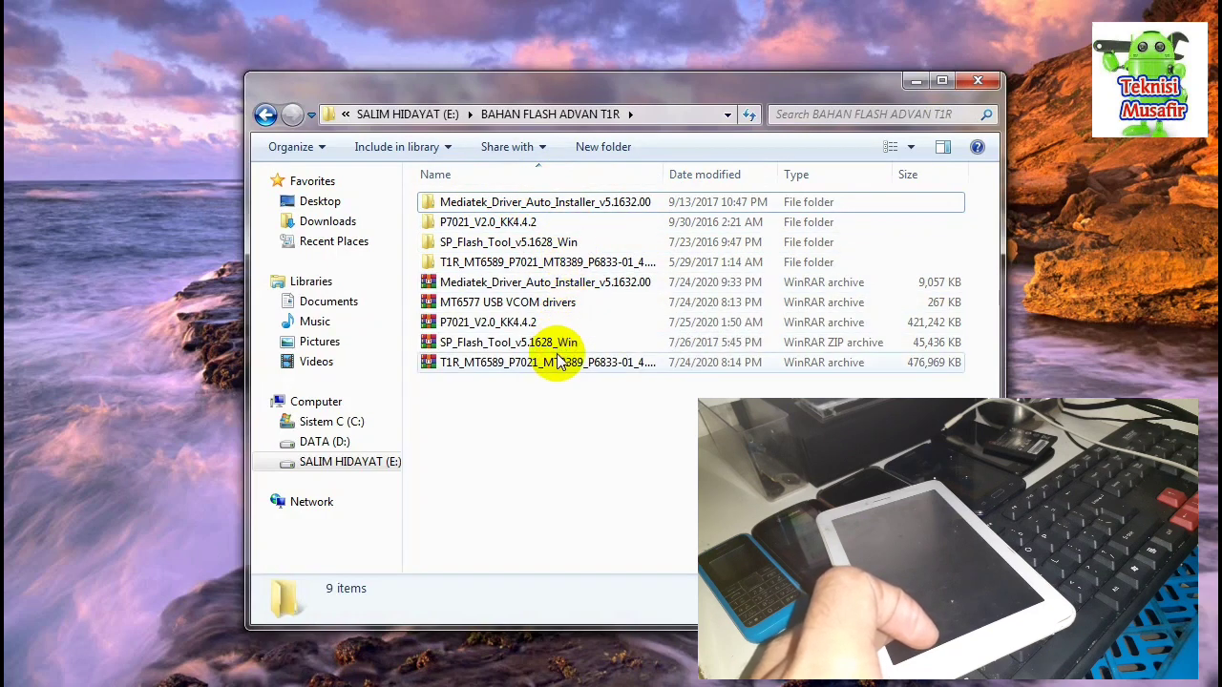
left_click_drag(614, 86, 622, 87)
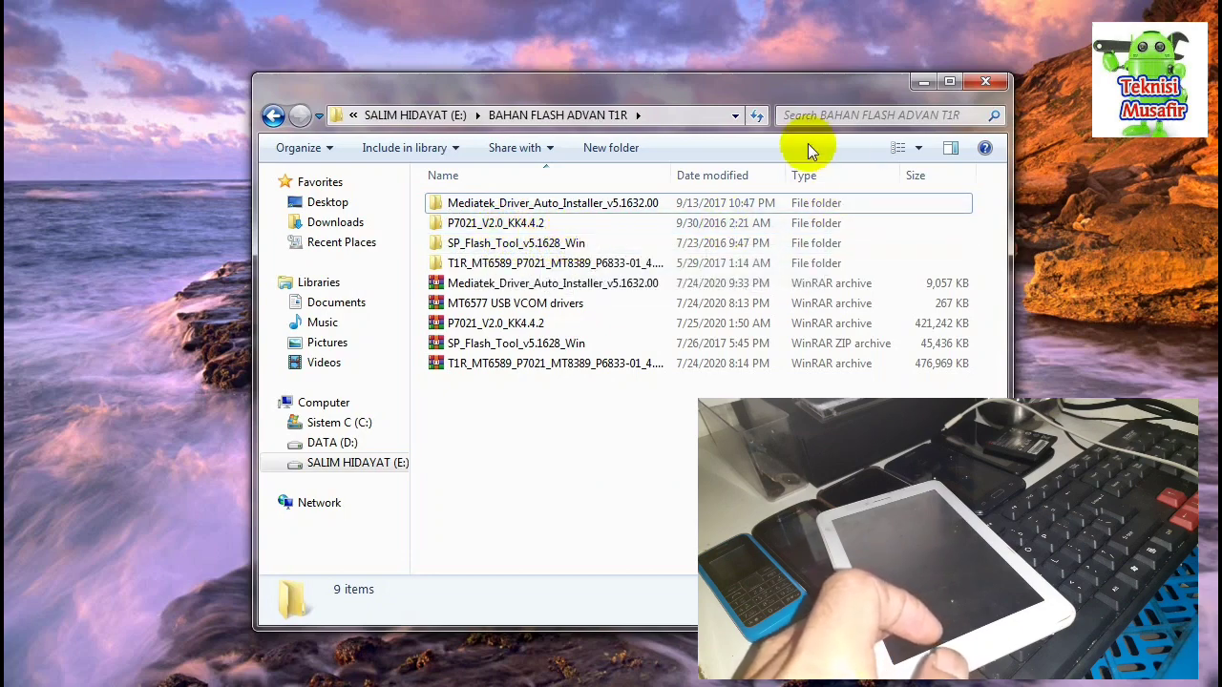
left_click_drag(752, 97, 790, 101)
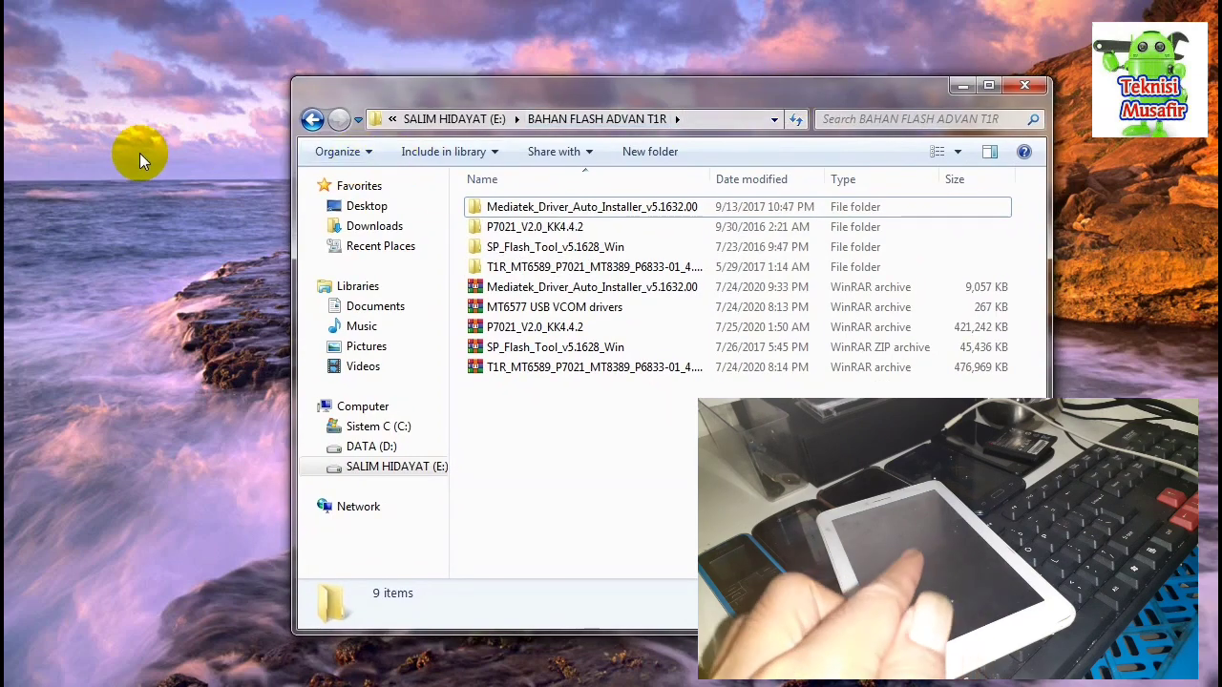
right_click(136, 155)
left_click(185, 206)
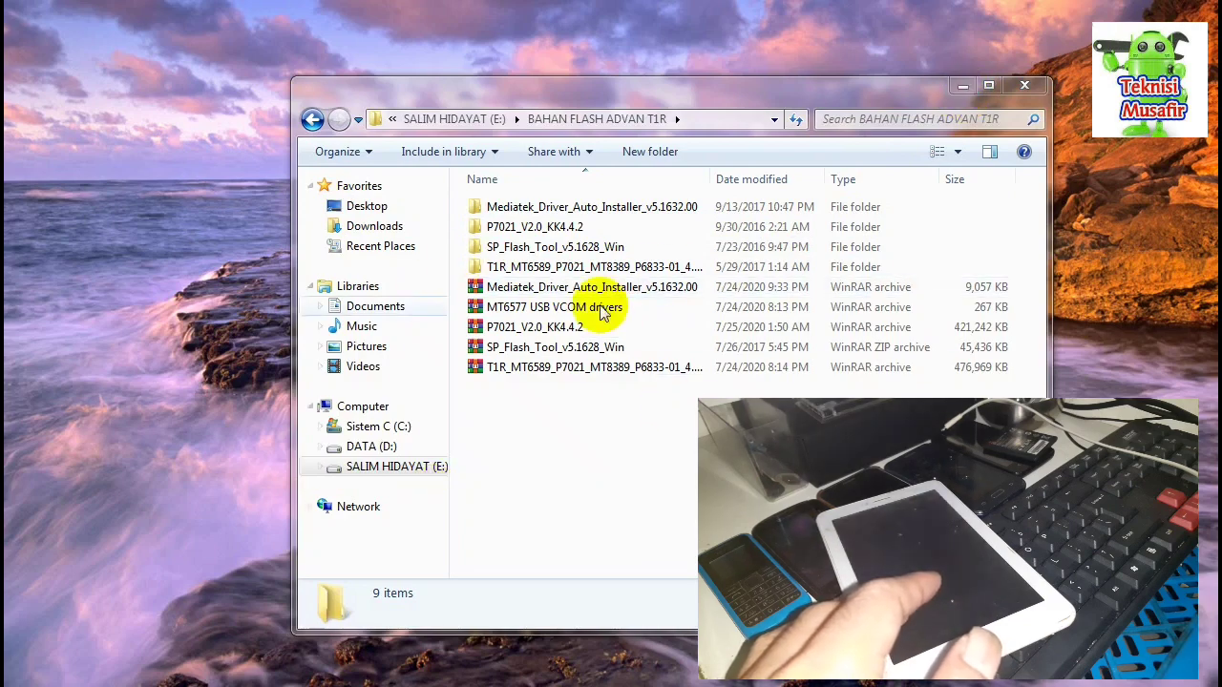
- Switch to Smart Phone Flash Tool and load MTK_AllInOne_DA.bin as the download agent
left_click(963, 86)
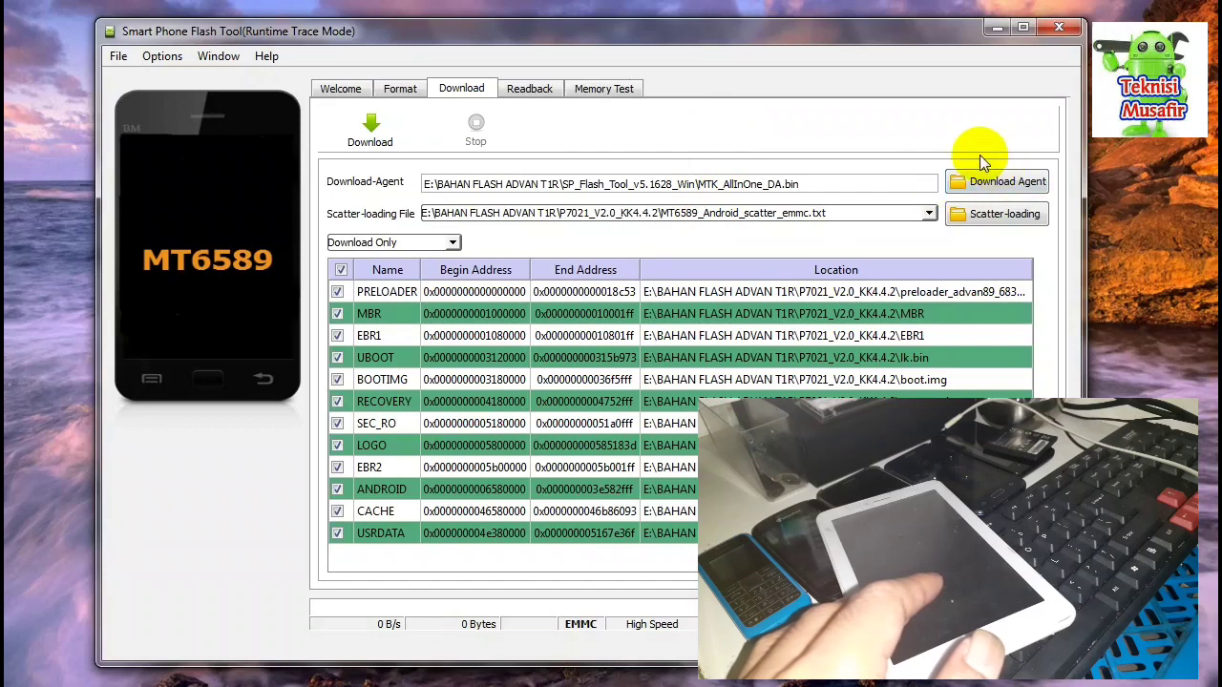
left_click(1012, 182)
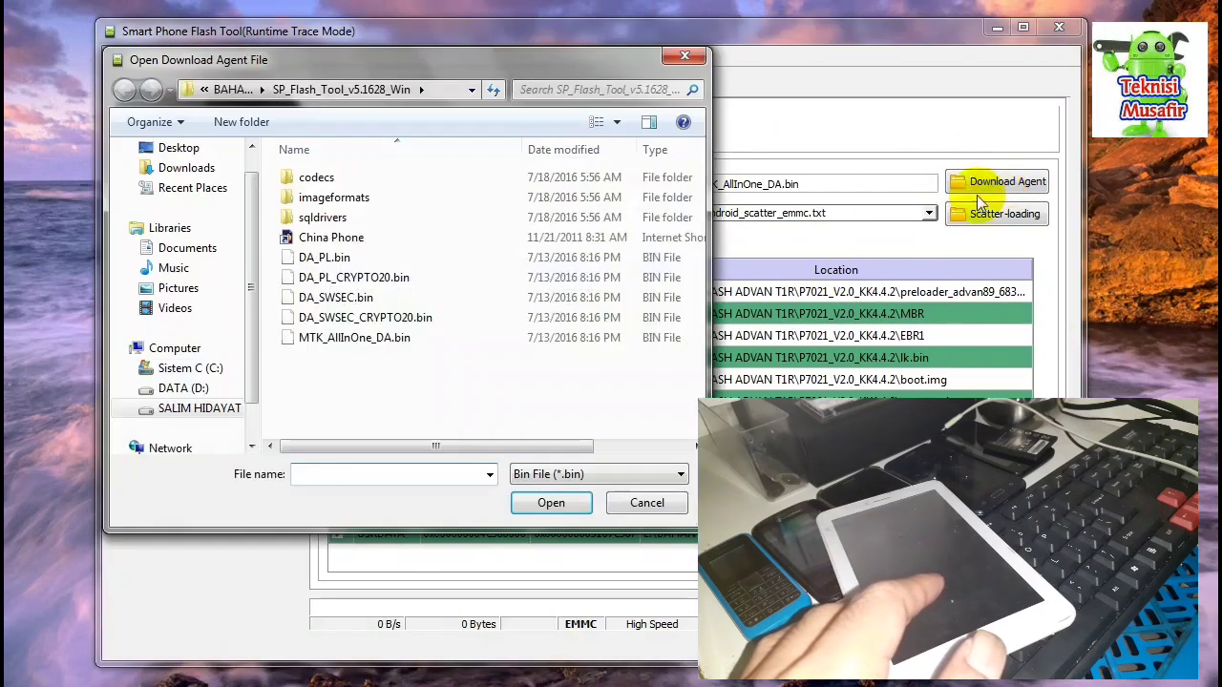
left_click(406, 348)
left_click(544, 502)
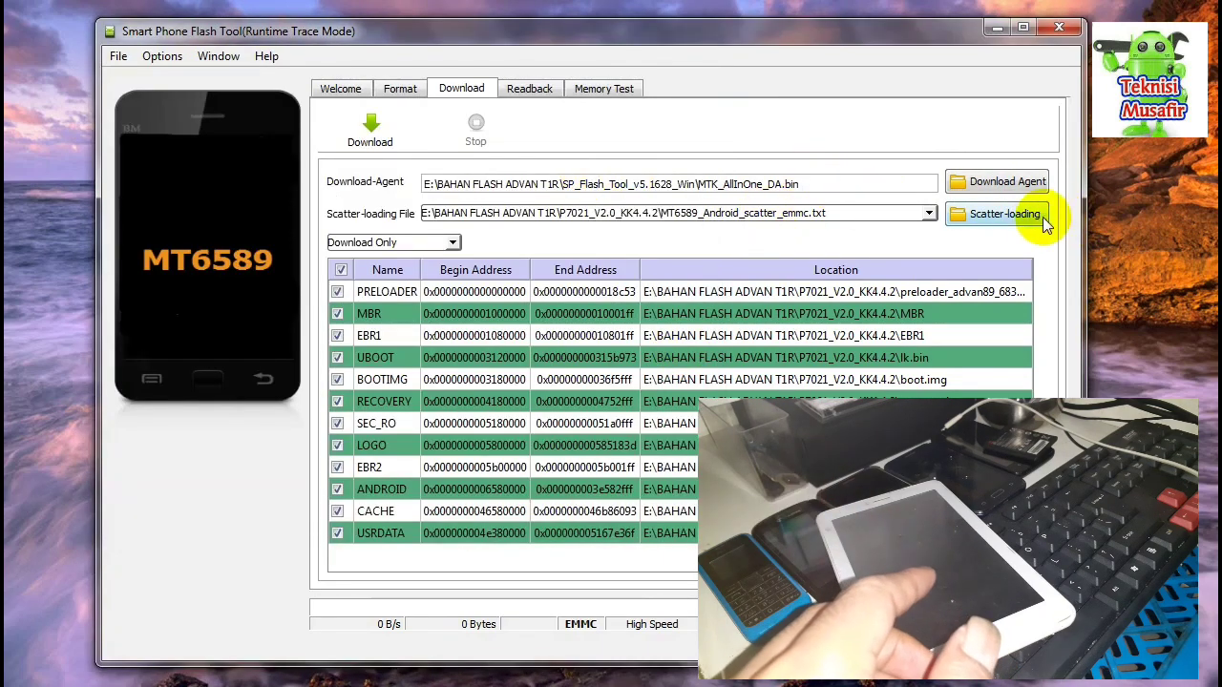
- Load the scatter file MT6589_Android_scatter_emmc from the P7021_V2.0_KK4.4.2 folder inside BAHAN FLASH ADVAN T1R on drive E
left_click(1017, 220)
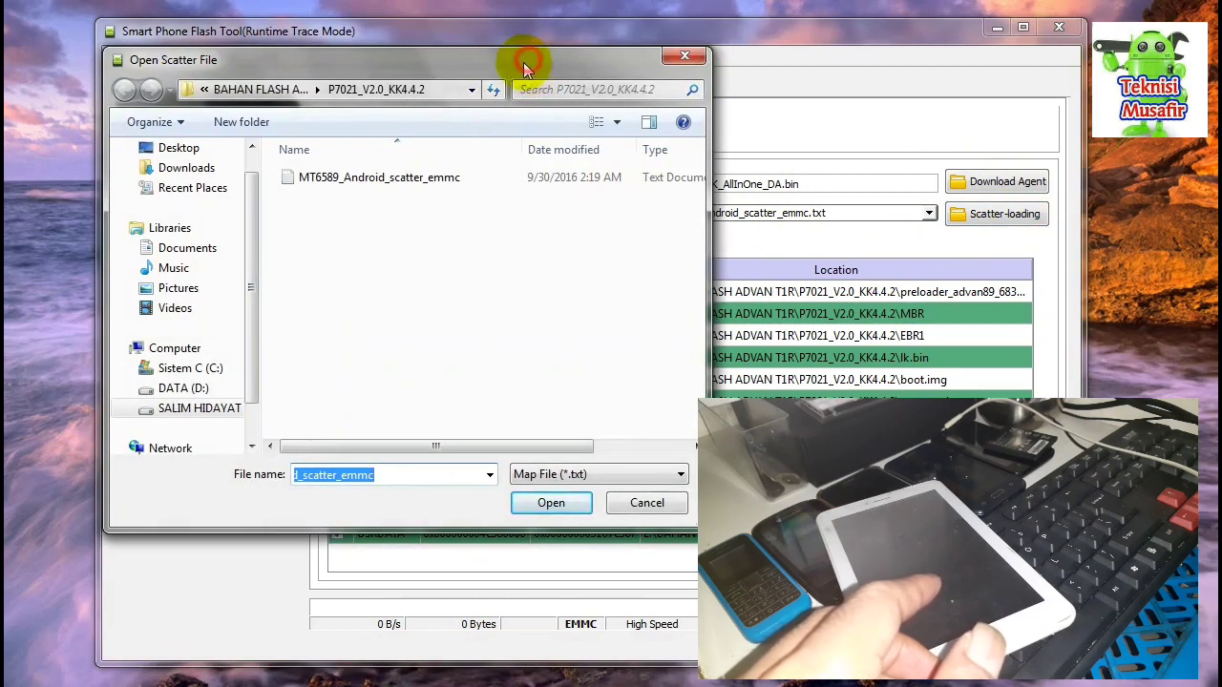
left_click_drag(529, 59, 526, 75)
left_click(649, 35)
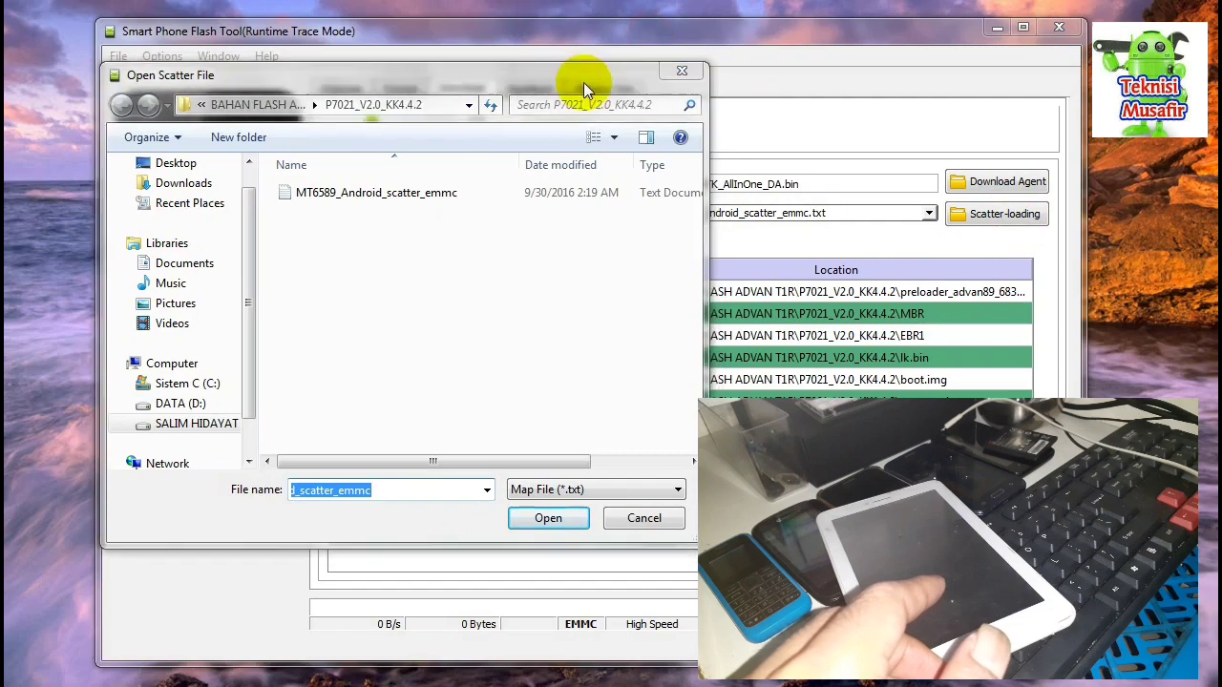
left_click(196, 424)
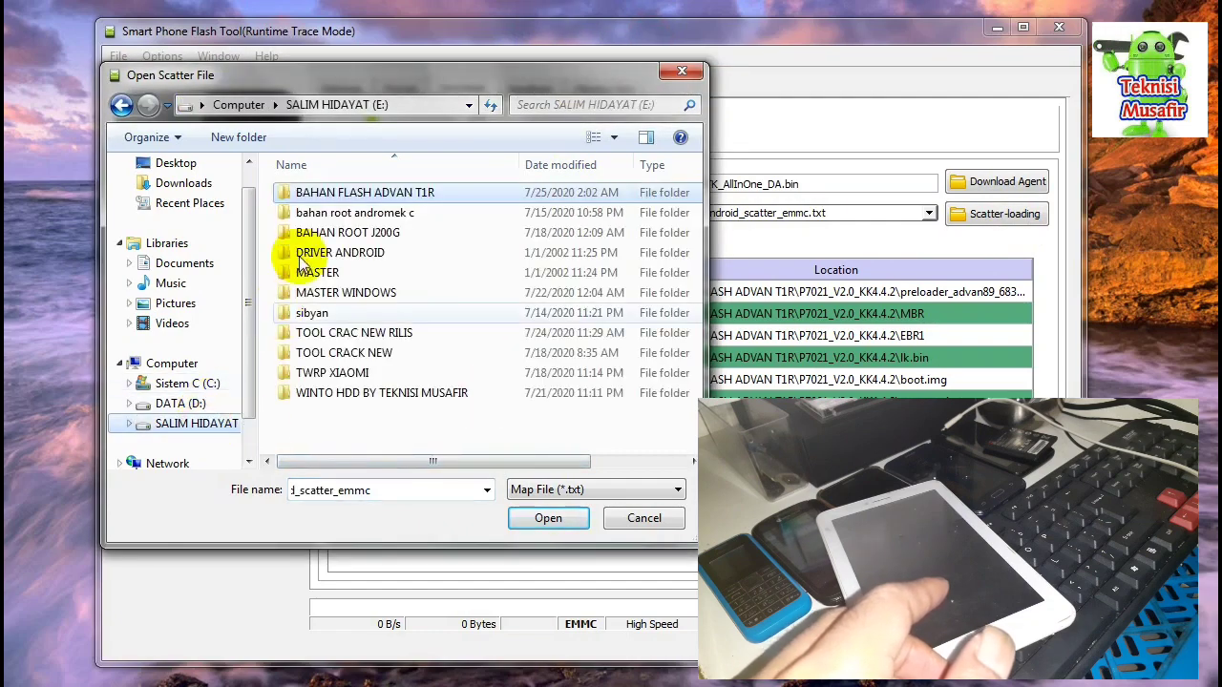
double_click(380, 192)
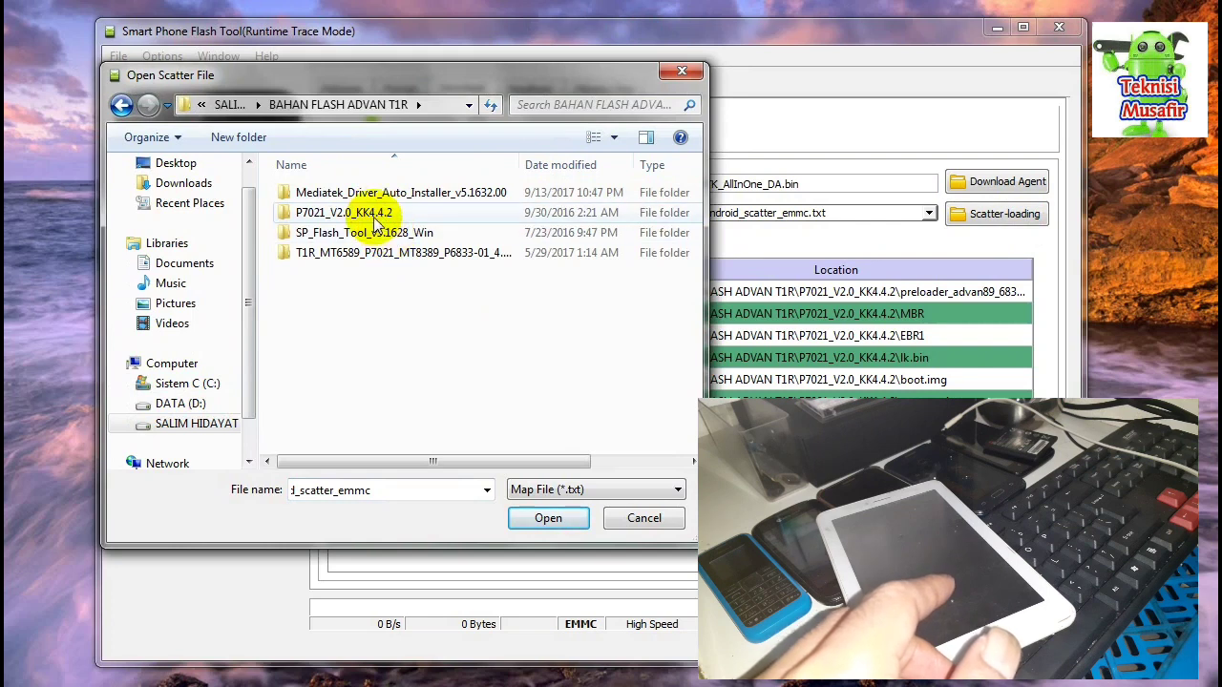
left_click(362, 214)
double_click(367, 214)
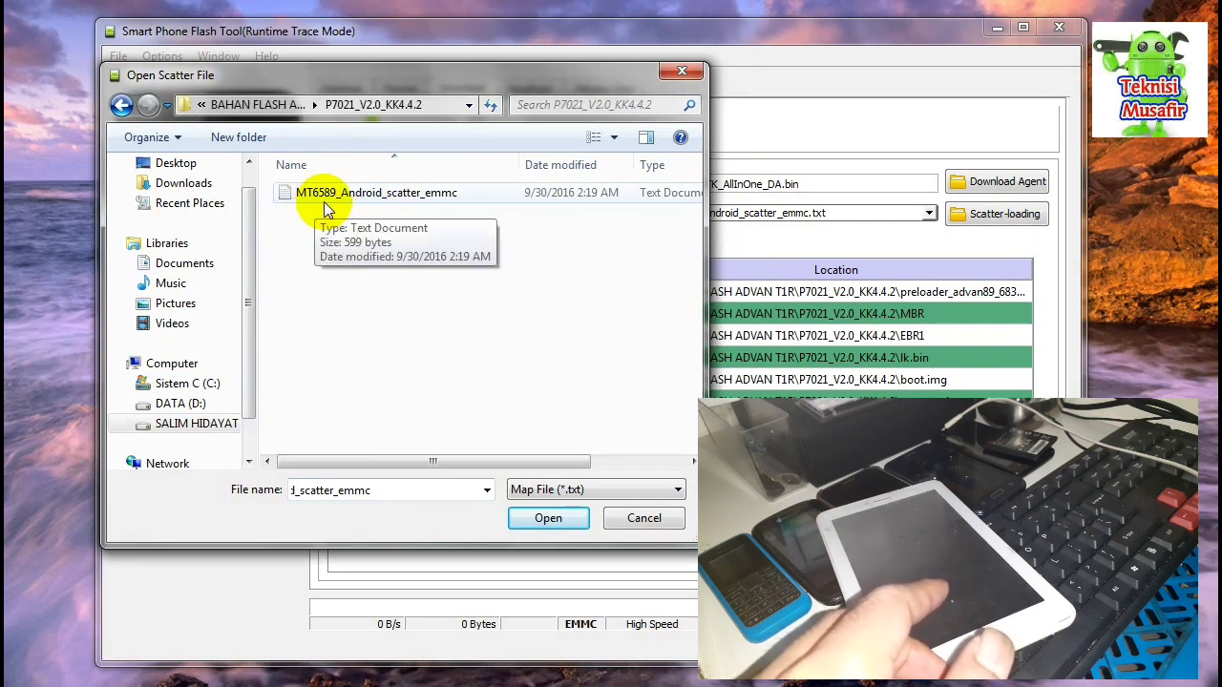
left_click(352, 198)
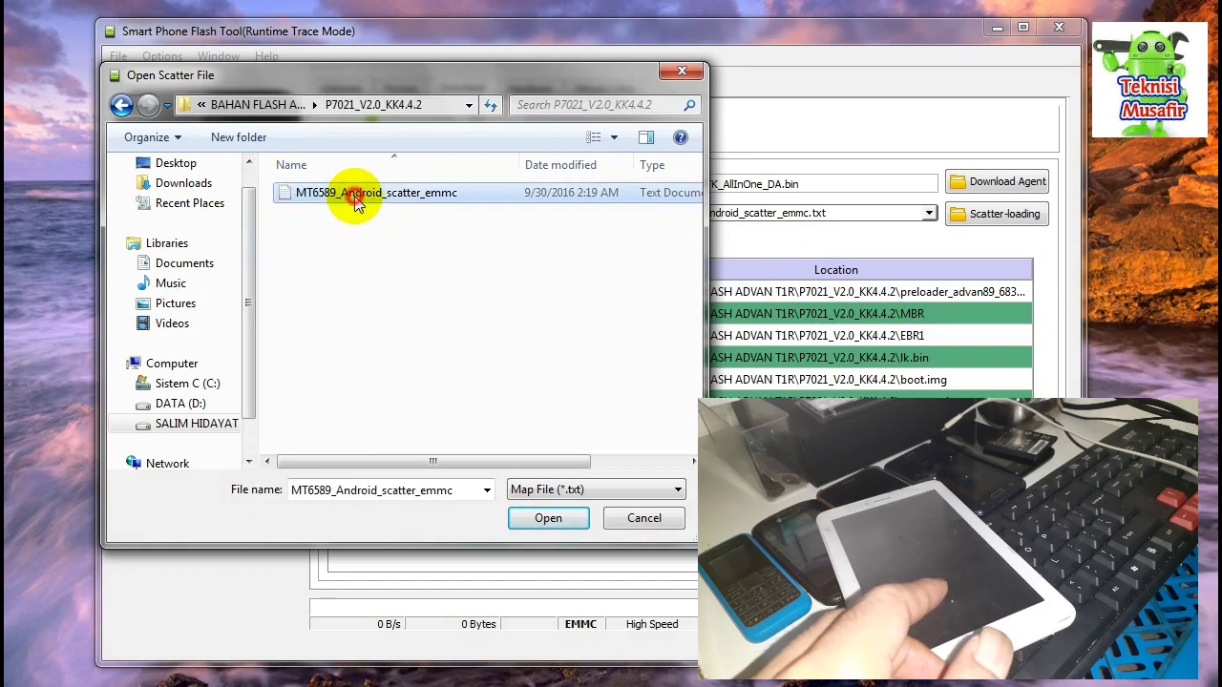
left_click(536, 523)
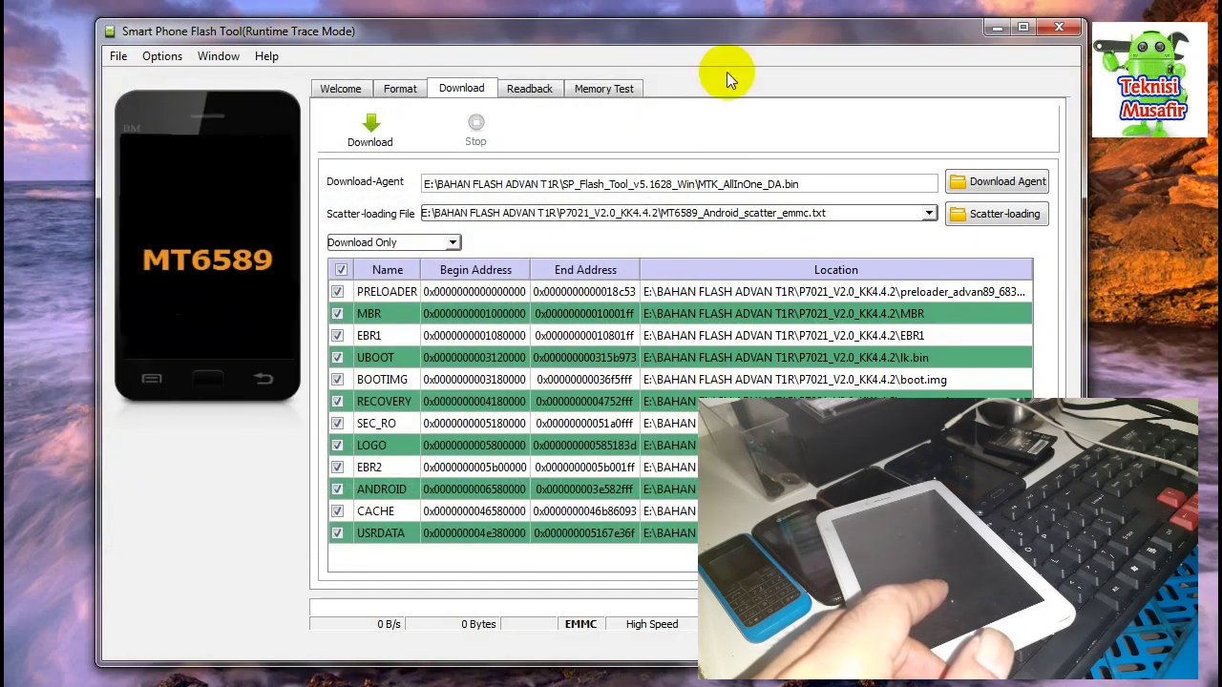
left_click_drag(730, 40, 645, 39)
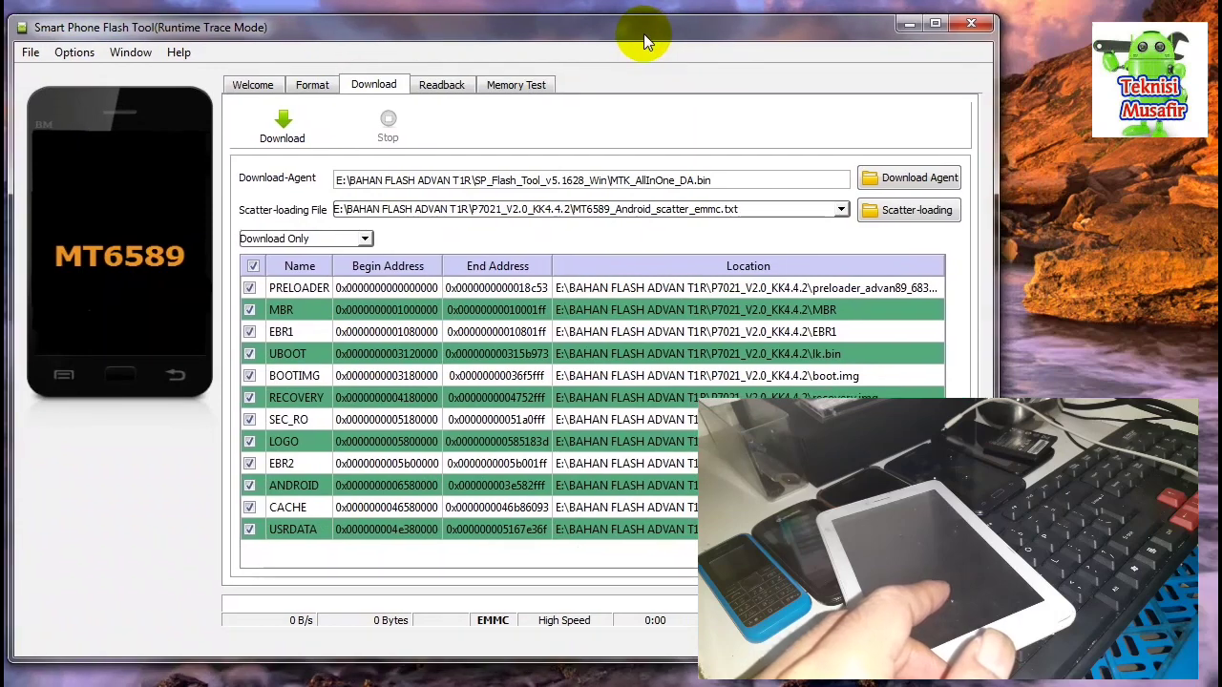
right_click(1061, 155)
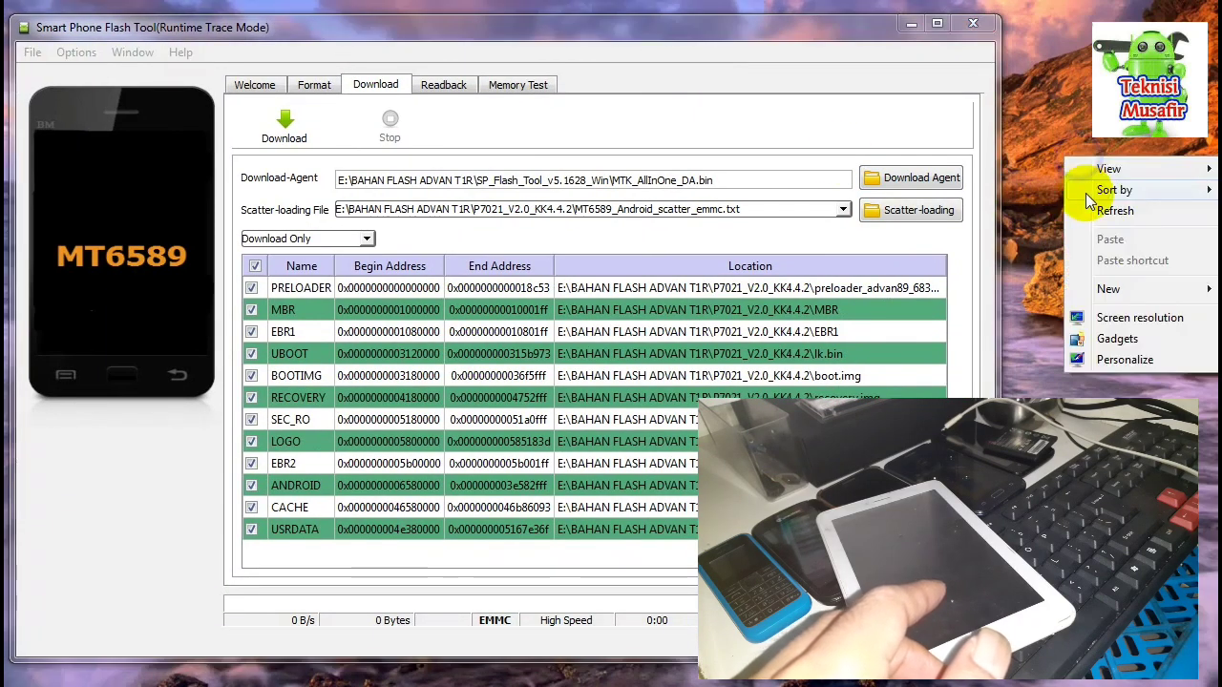
left_click(1108, 207)
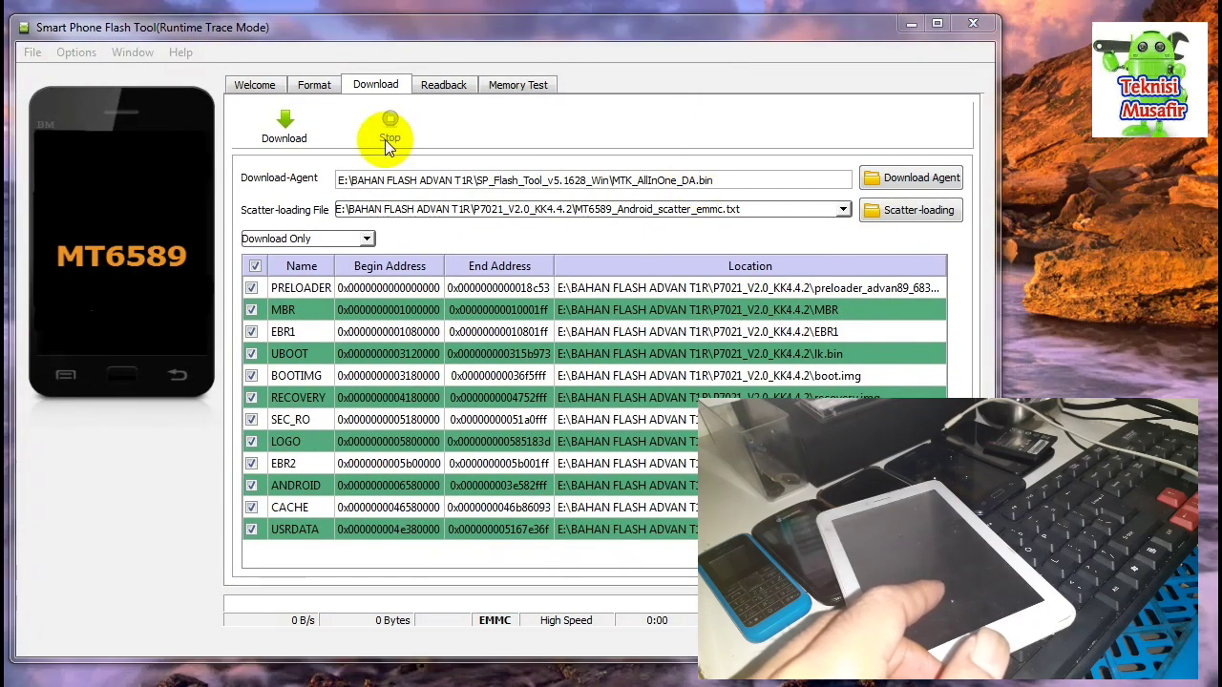
- Set the flashing mode to Download Only and start the firmware download, dismissing the Windows color scheme prompt
left_click(367, 239)
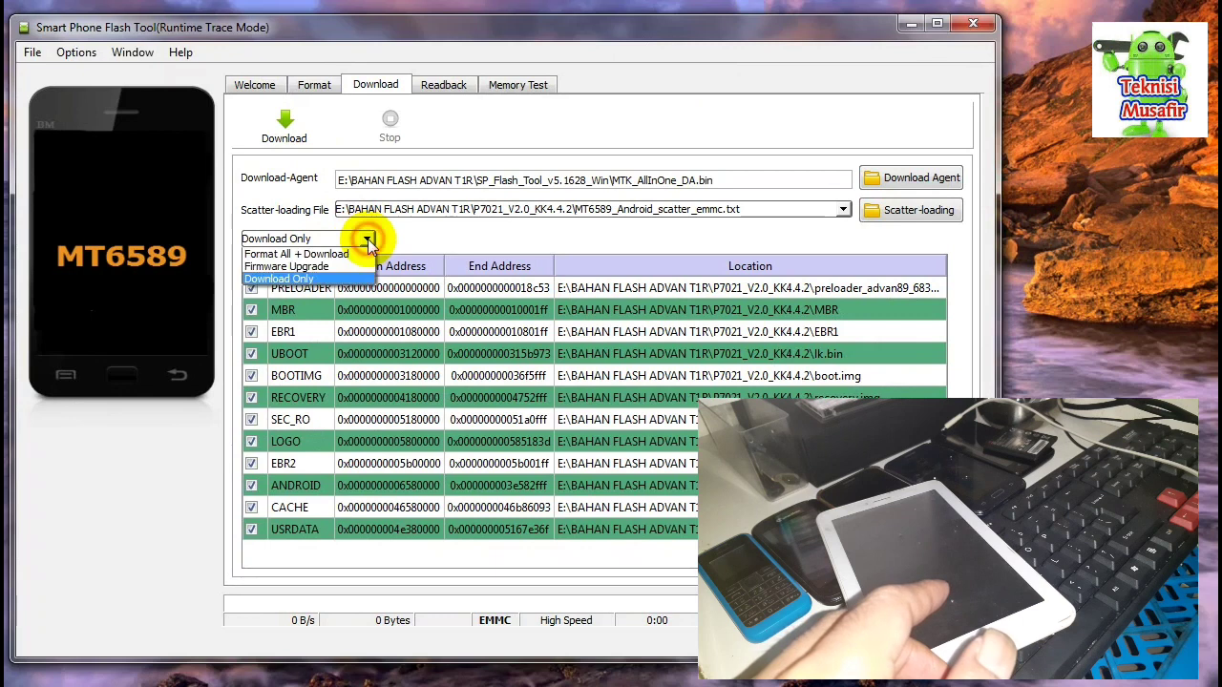
left_click(311, 279)
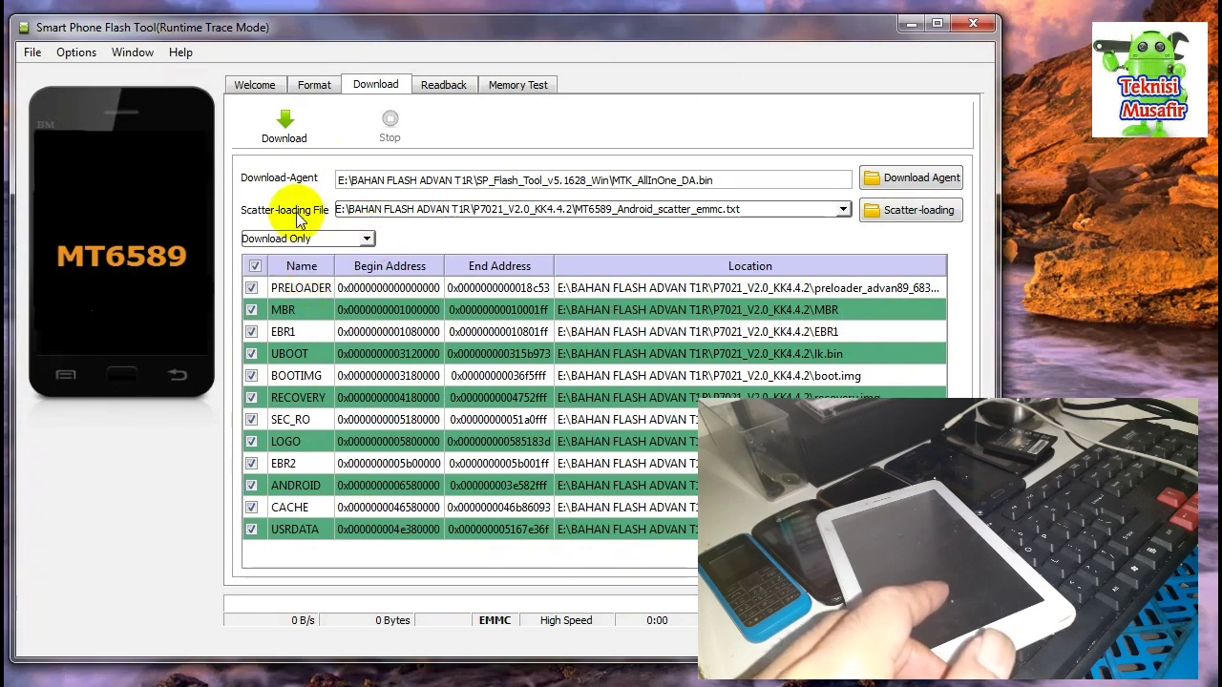
left_click(291, 132)
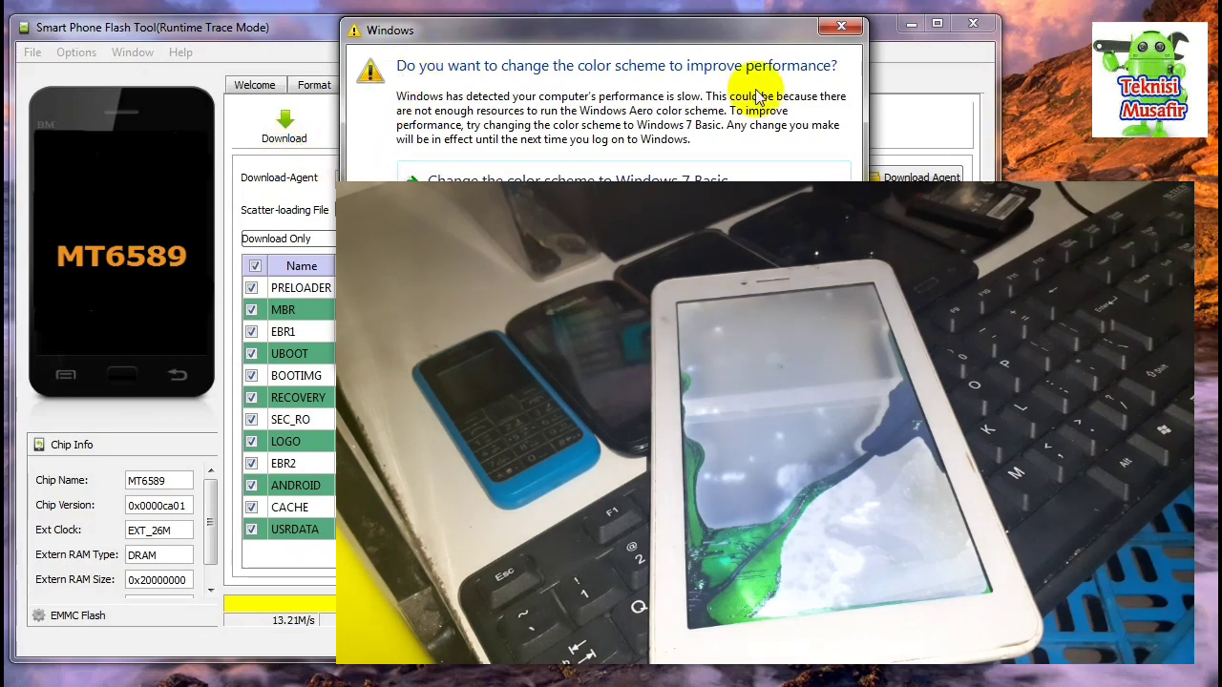
left_click(837, 32)
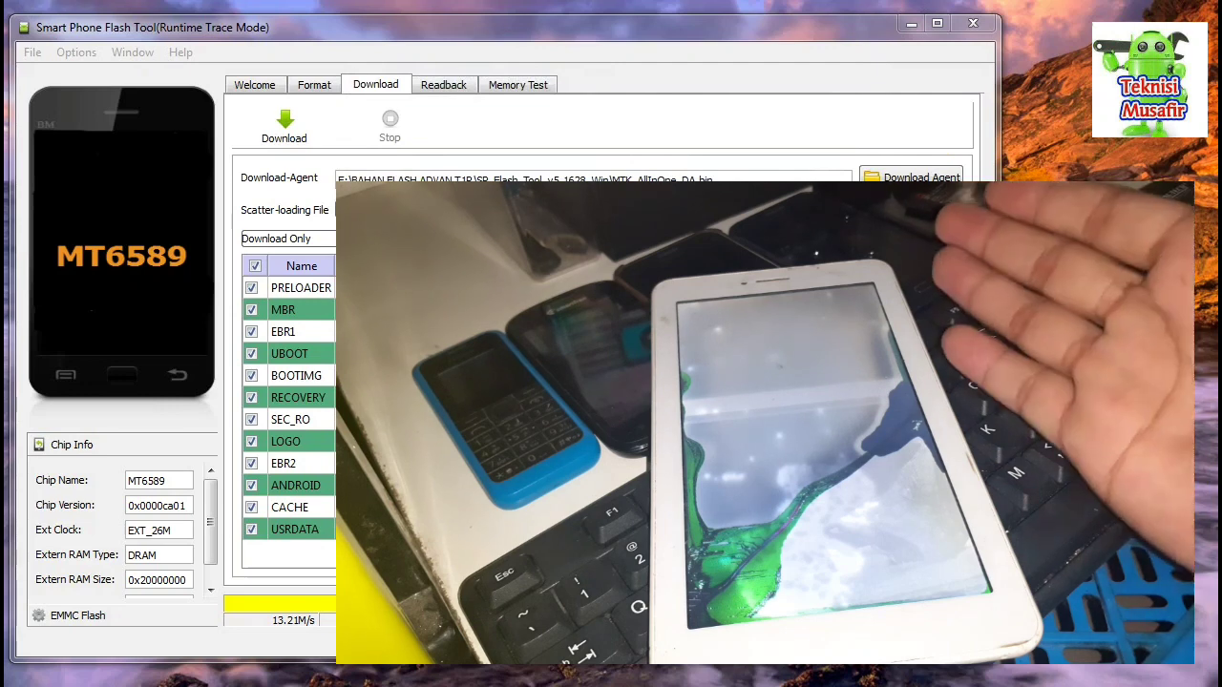